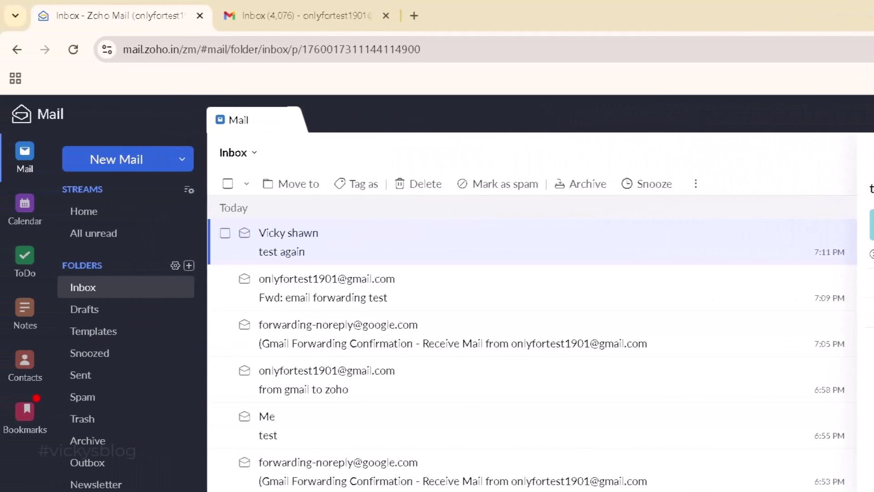
# Go to Gmail's full settings, Forwarding and POP/IMAP tab, and check that POP is enabled.
pyautogui.moveTo(124, 49); pyautogui.dragTo(213, 50)
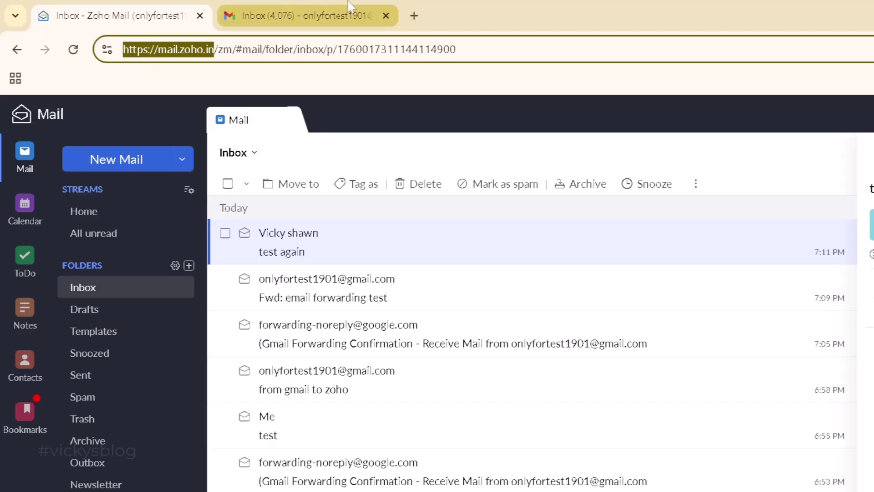
pyautogui.click(335, 7)
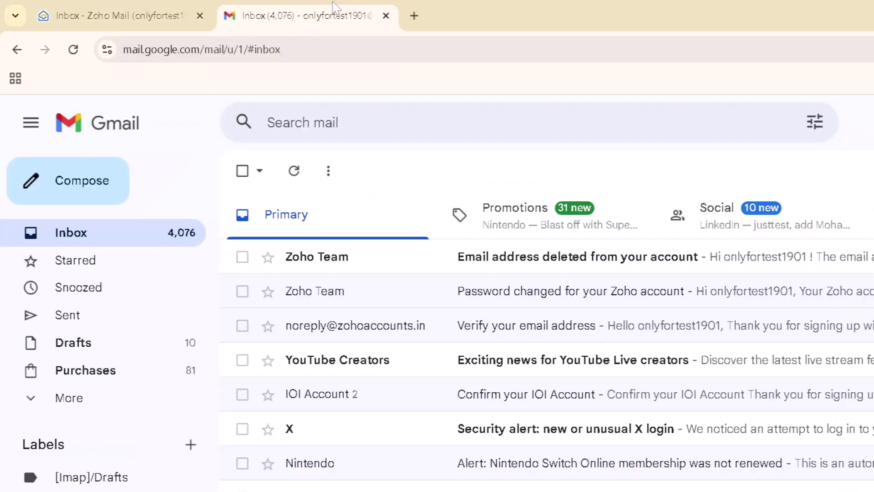
pyautogui.click(730, 121)
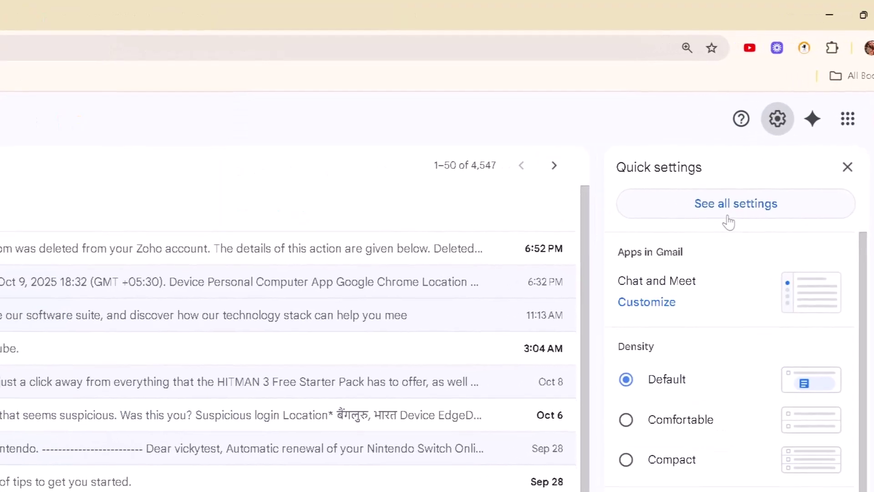
pyautogui.click(727, 218)
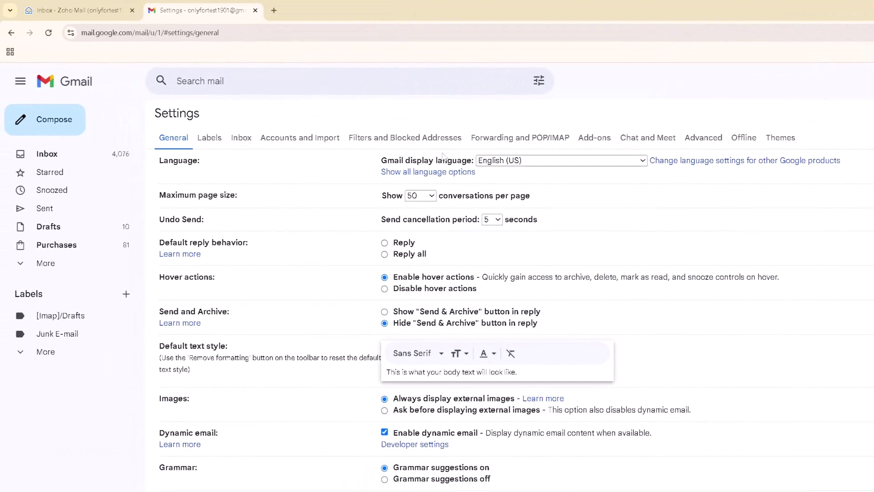
pyautogui.click(518, 144)
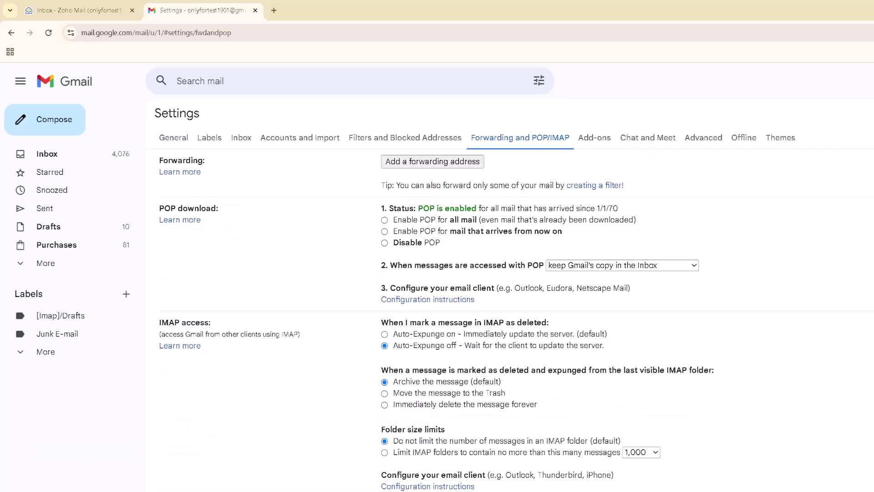
pyautogui.moveTo(418, 209); pyautogui.dragTo(477, 210)
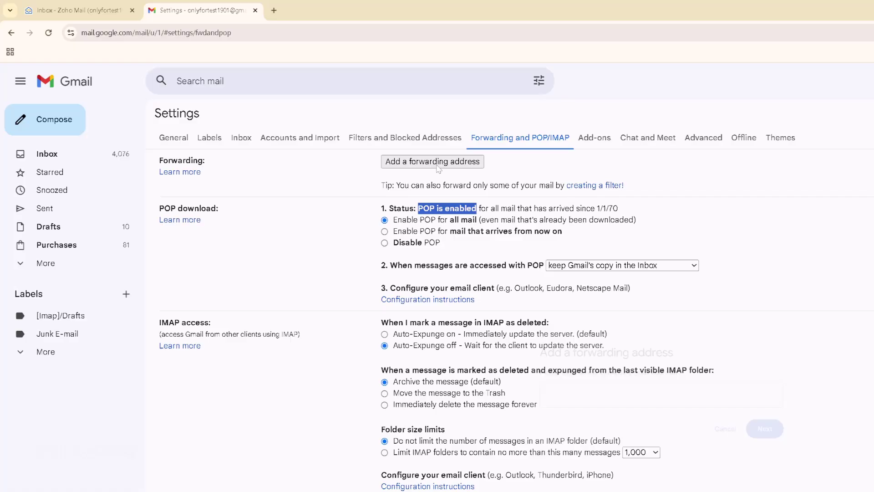
# Paste the Zoho Mail address as a new forwarding address and approve forwarding to it.
pyautogui.click(438, 163)
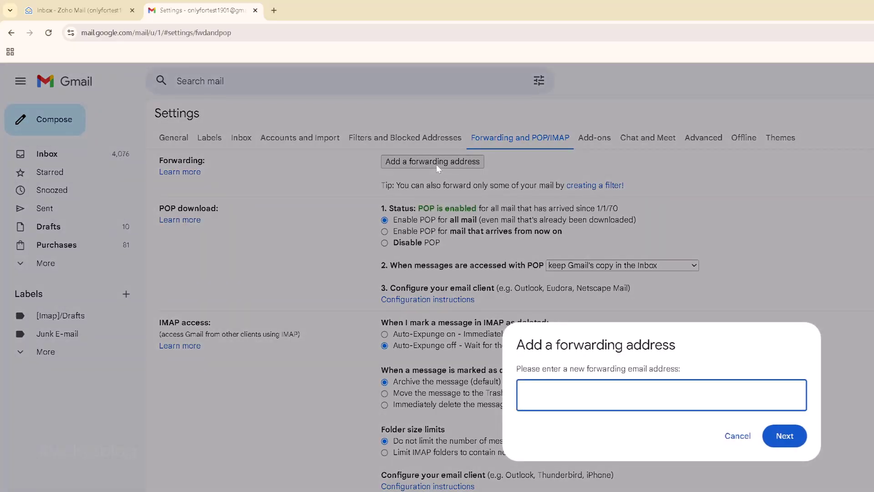
pyautogui.hotkey('ctrl', 'v')
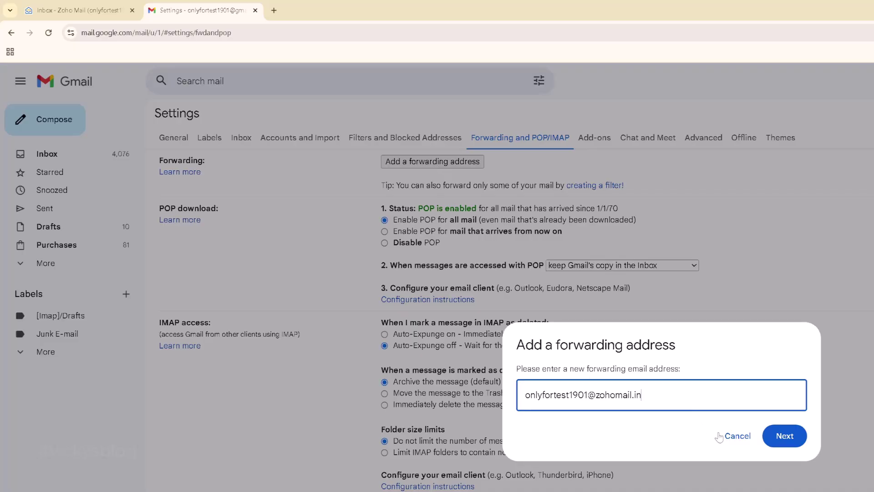
pyautogui.click(795, 443)
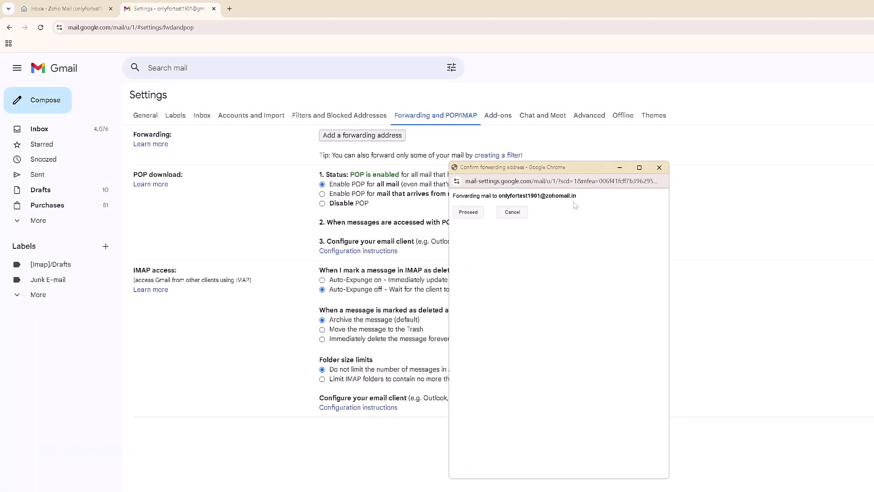
pyautogui.click(472, 215)
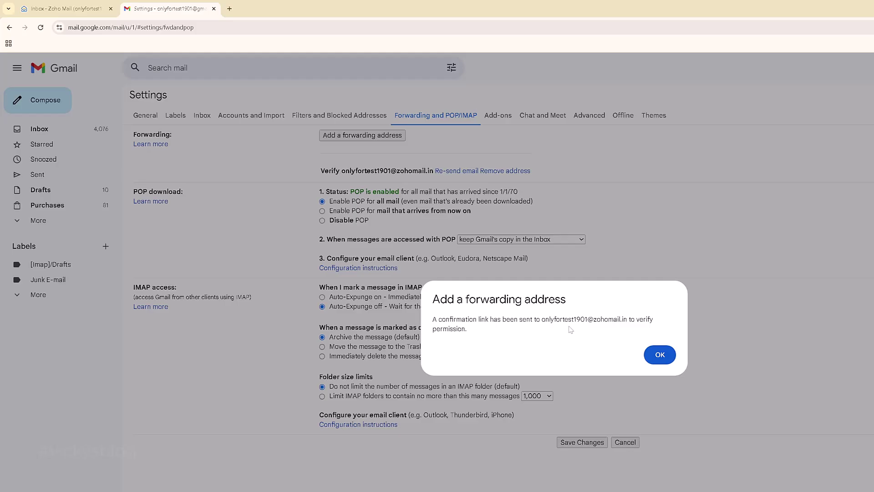
pyautogui.click(660, 354)
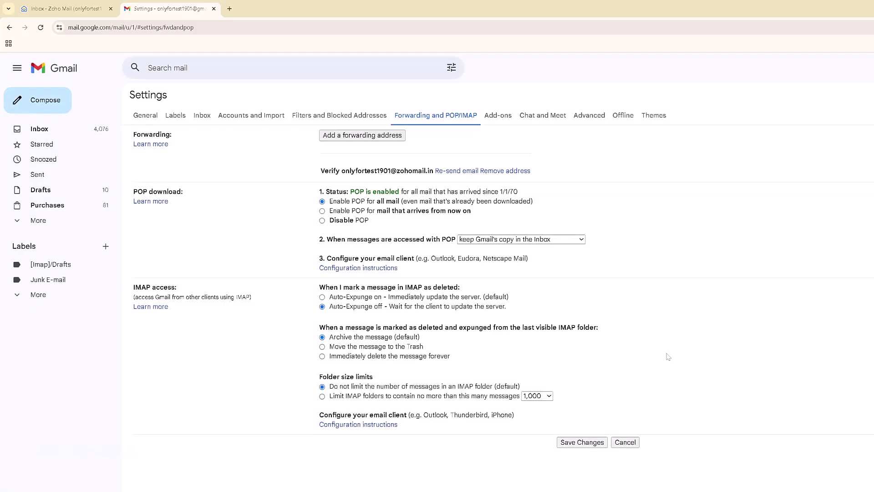
# Open the Gmail Forwarding Confirmation email in the Zoho Mail inbox.
pyautogui.click(64, 9)
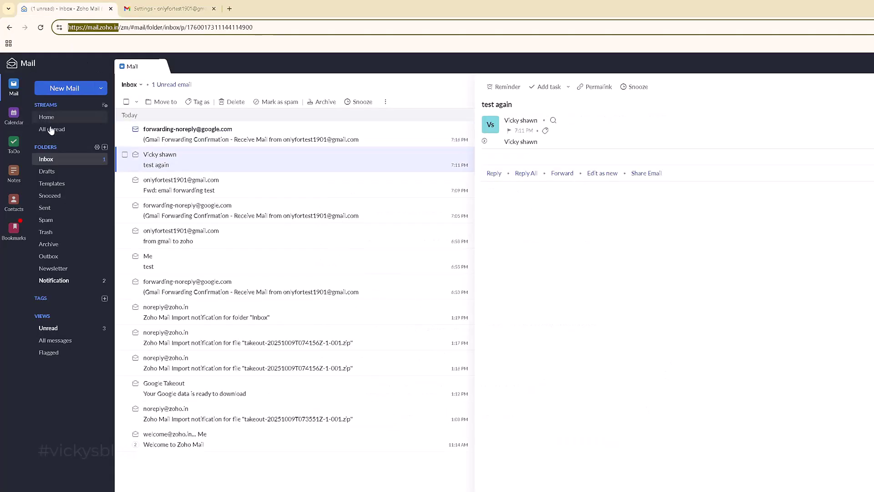
pyautogui.click(190, 137)
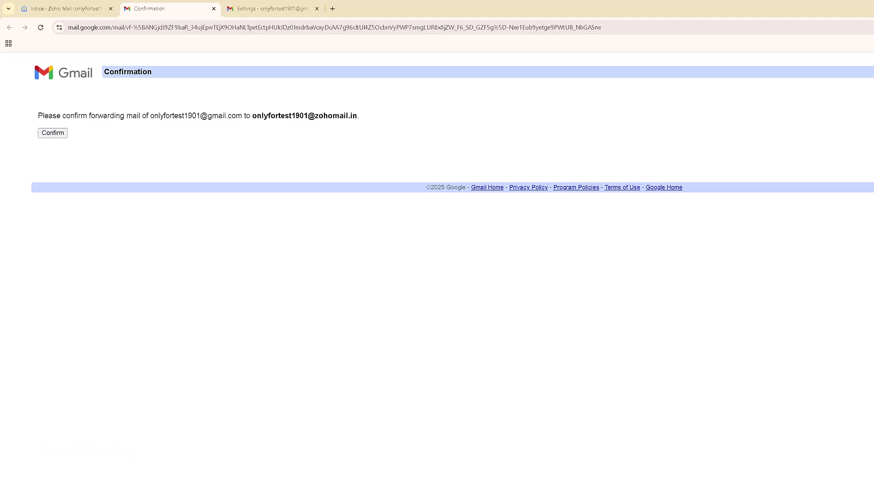
# Confirm forwarding to the Zoho address, review the Confirmation Success message, and close the page.
pyautogui.click(59, 135)
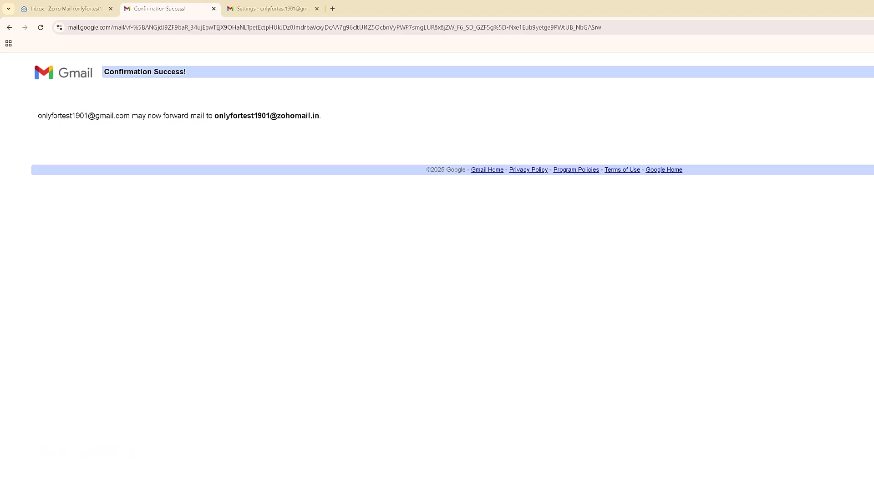
pyautogui.moveTo(103, 72); pyautogui.dragTo(204, 74)
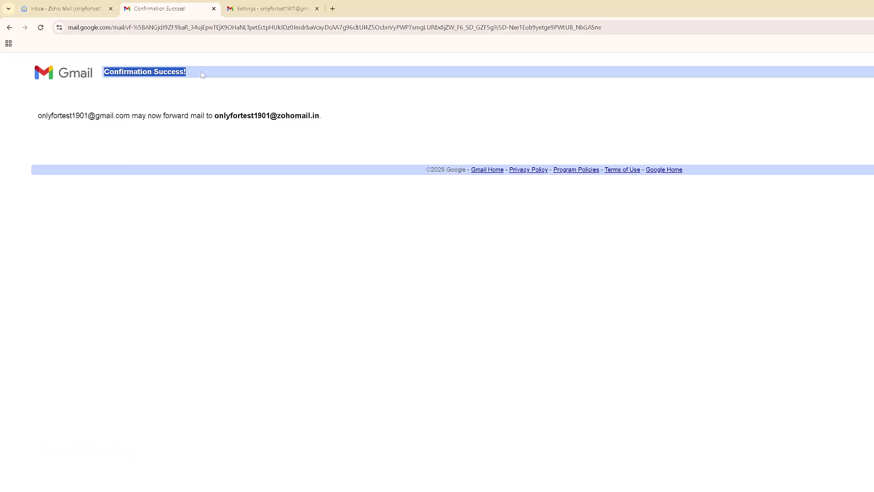
pyautogui.click(253, 141)
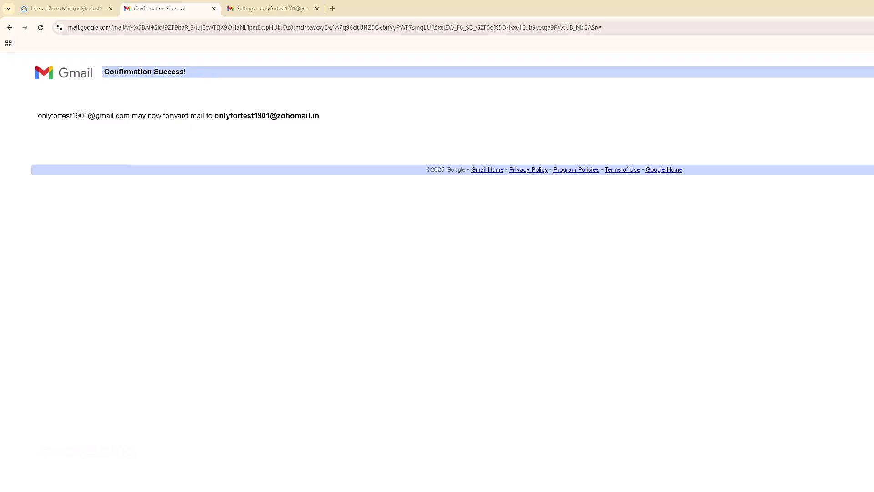
pyautogui.moveTo(151, 116); pyautogui.dragTo(54, 136)
pyautogui.click(213, 8)
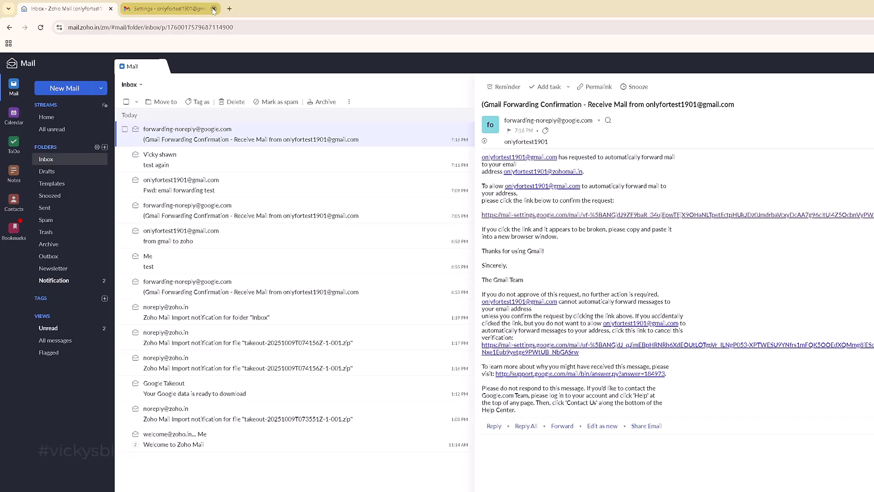
# Save Gmail's forwarding settings and check the Zoho address is still pending verification.
pyautogui.click(146, 7)
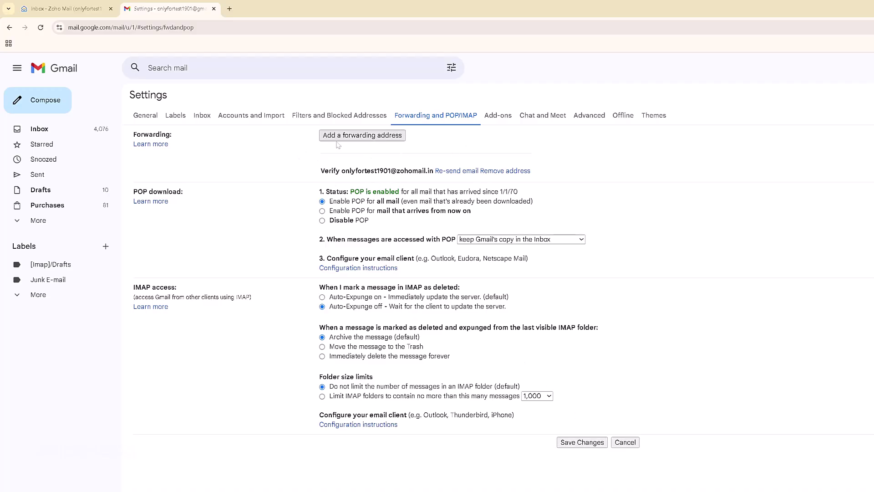
pyautogui.click(583, 442)
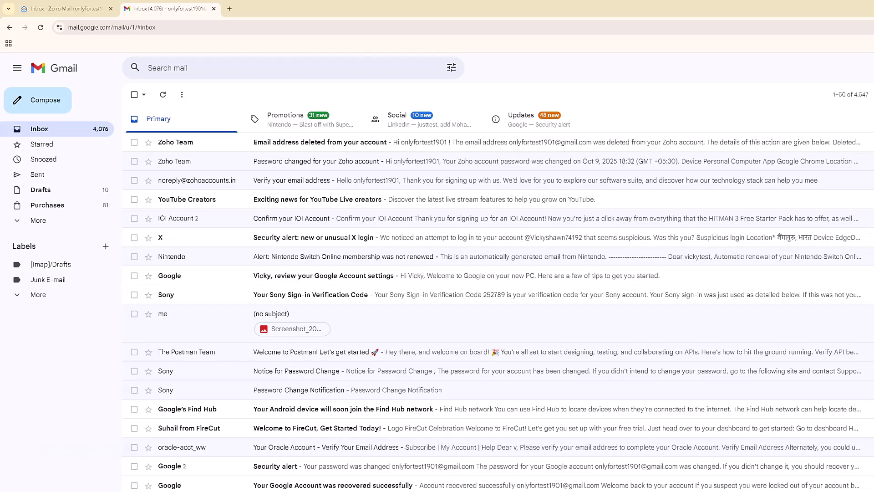
pyautogui.hotkey('alt', 'Left')
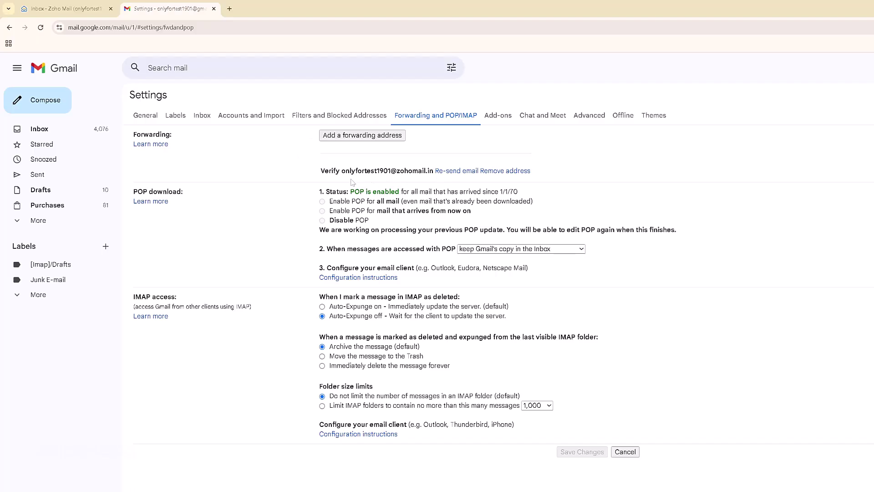
pyautogui.moveTo(312, 172); pyautogui.dragTo(599, 166)
pyautogui.click(600, 167)
pyautogui.moveTo(321, 172); pyautogui.dragTo(550, 175)
pyautogui.click(605, 176)
pyautogui.click(364, 135)
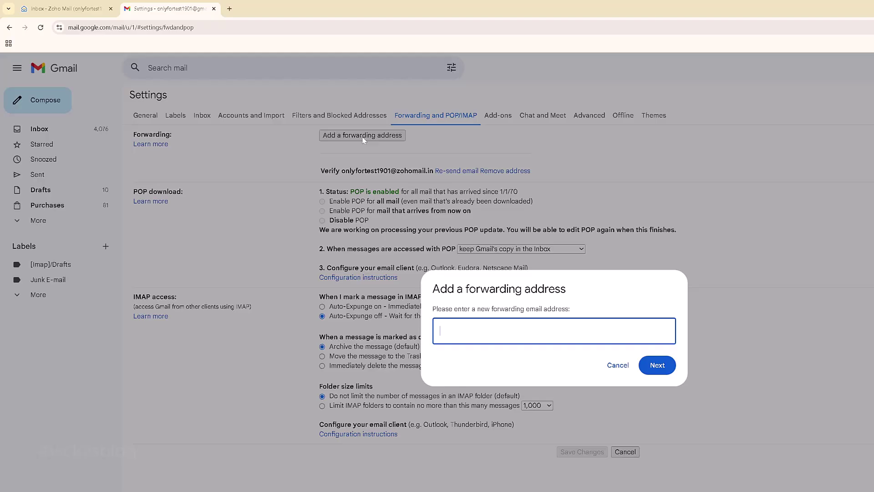
pyautogui.click(618, 366)
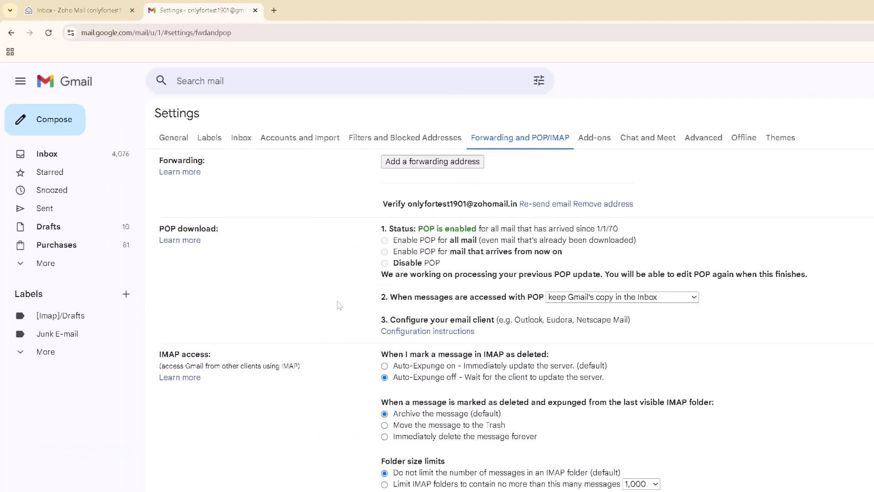
# Refresh the Zoho inbox and open the newest Gmail Forwarding Confirmation email.
pyautogui.click(73, 11)
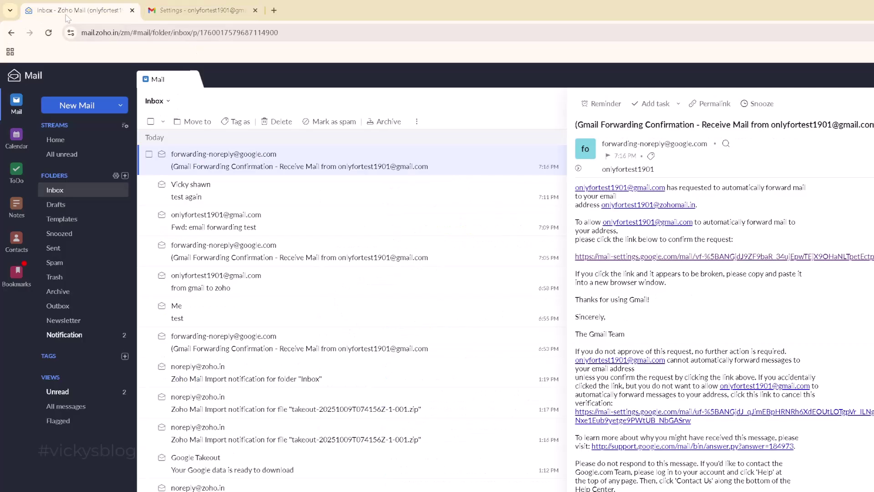
pyautogui.click(55, 189)
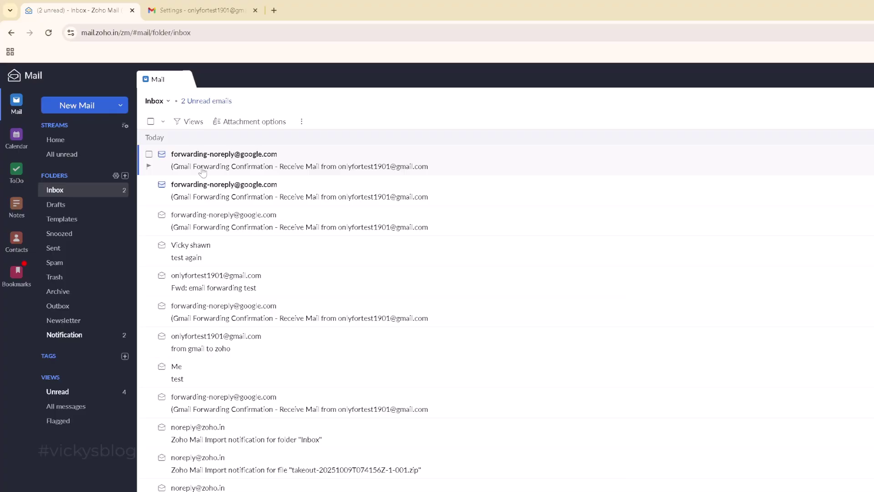
pyautogui.click(230, 169)
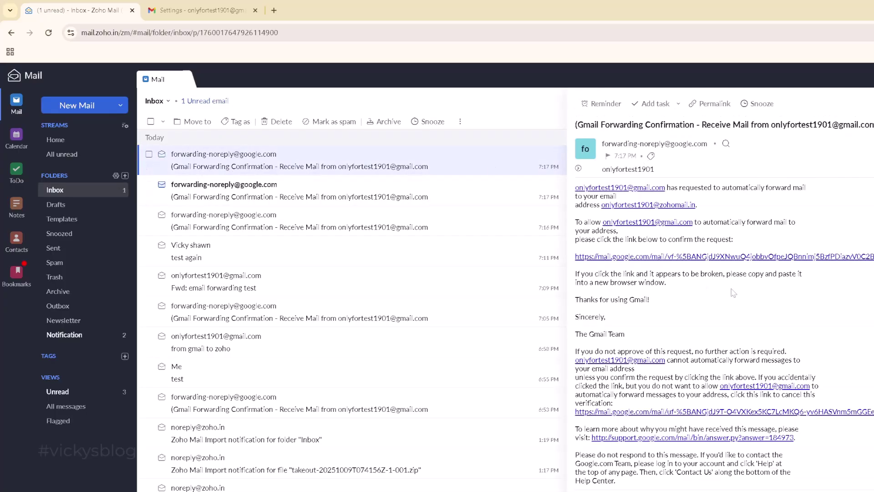
# Follow the email's approval link and confirm forwarding to the Zoho address.
pyautogui.click(716, 257)
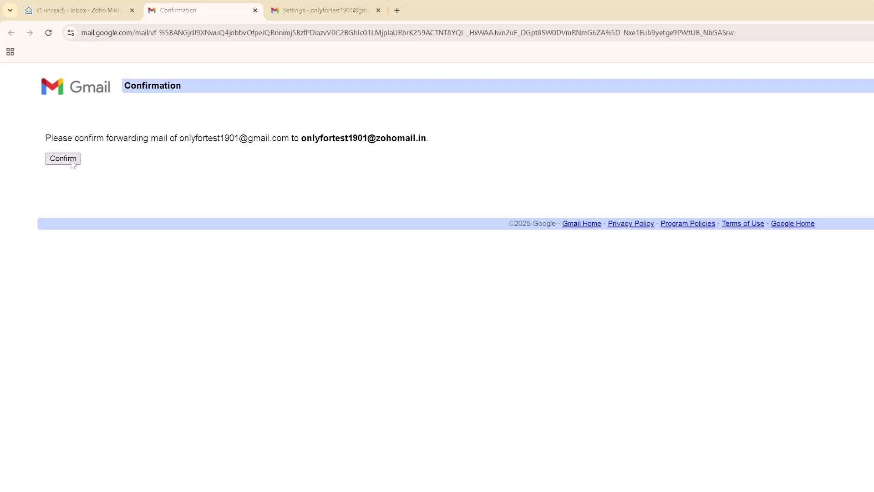
pyautogui.click(71, 160)
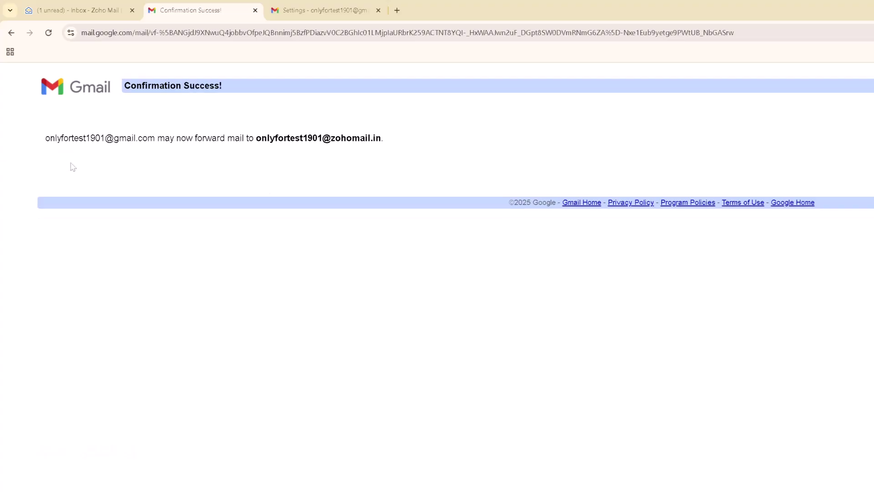
pyautogui.click(321, 7)
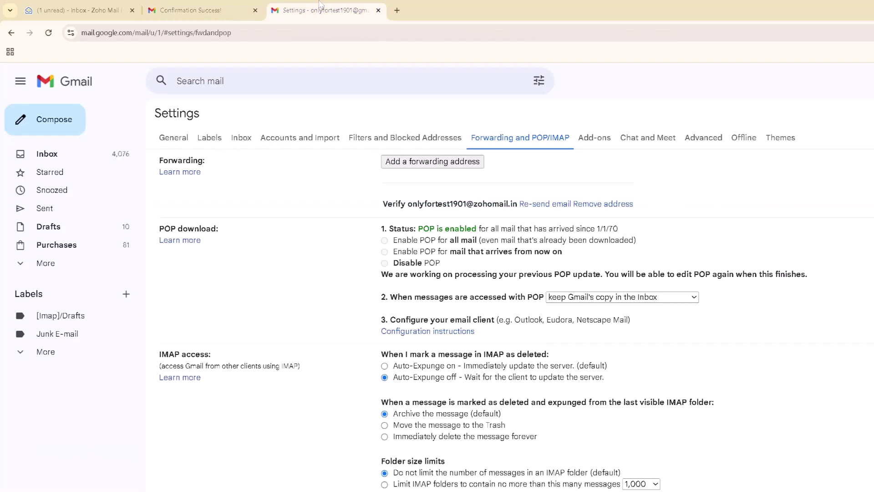
pyautogui.click(199, 5)
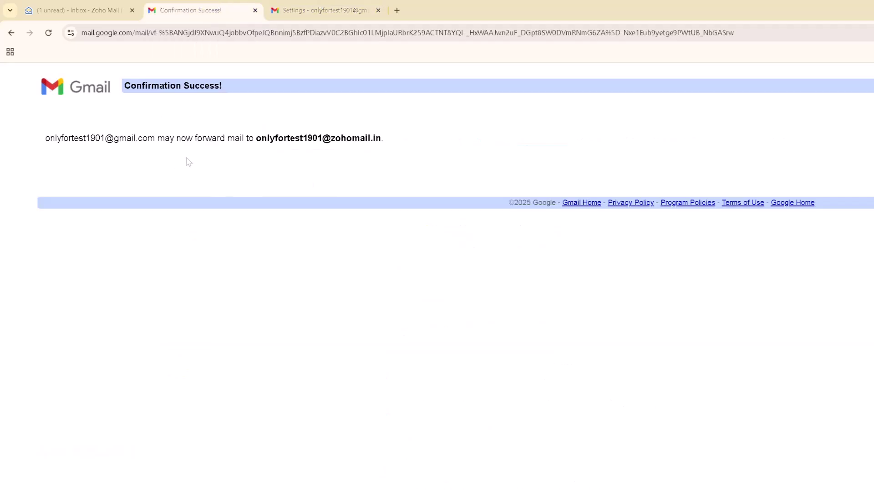
# Choose 'Forward a copy of incoming mail to' the Zoho address and 'Enable POP for all mail', then save changes.
pyautogui.click(327, 5)
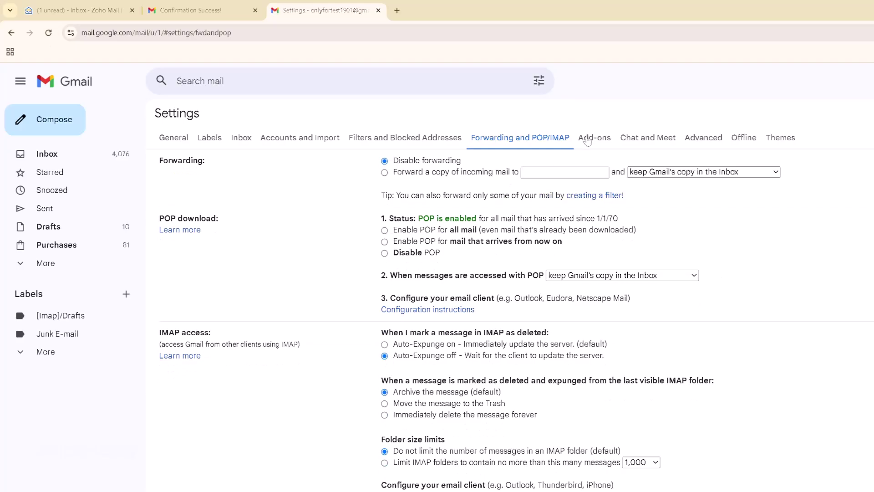
pyautogui.click(391, 175)
pyautogui.click(538, 172)
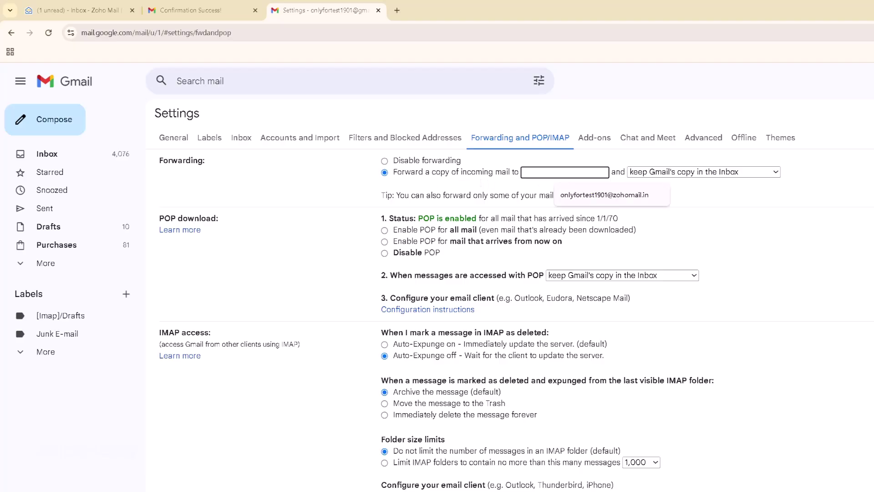
pyautogui.click(605, 194)
pyautogui.moveTo(562, 172); pyautogui.dragTo(724, 182)
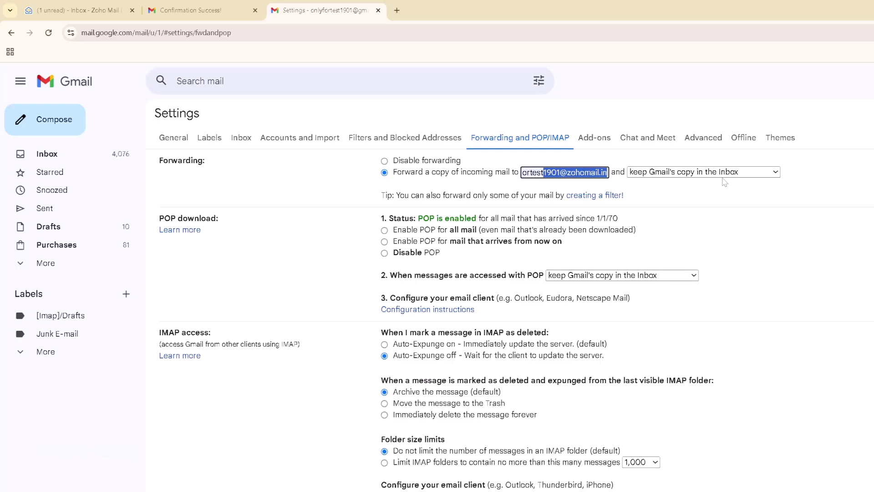
pyautogui.press('Home')
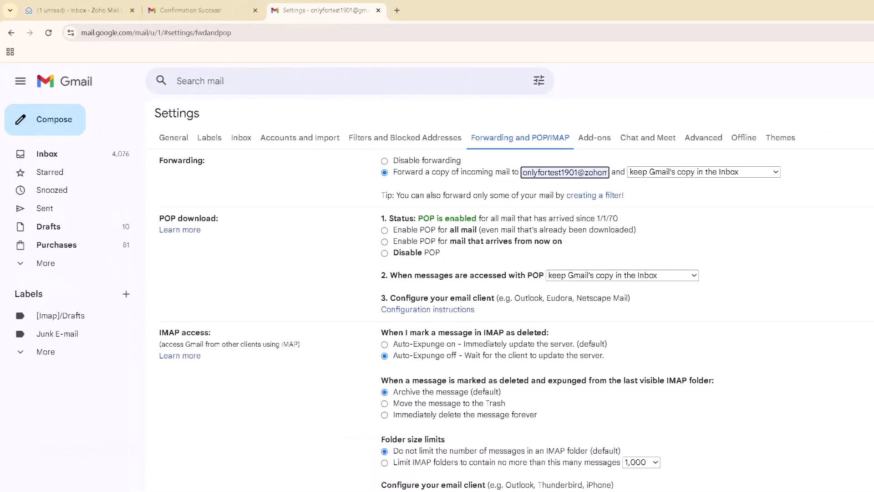
pyautogui.click(456, 230)
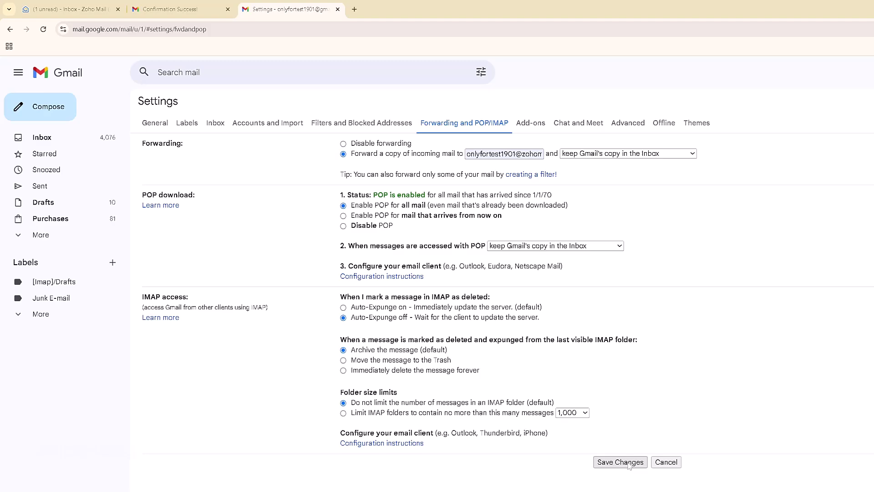
pyautogui.click(627, 463)
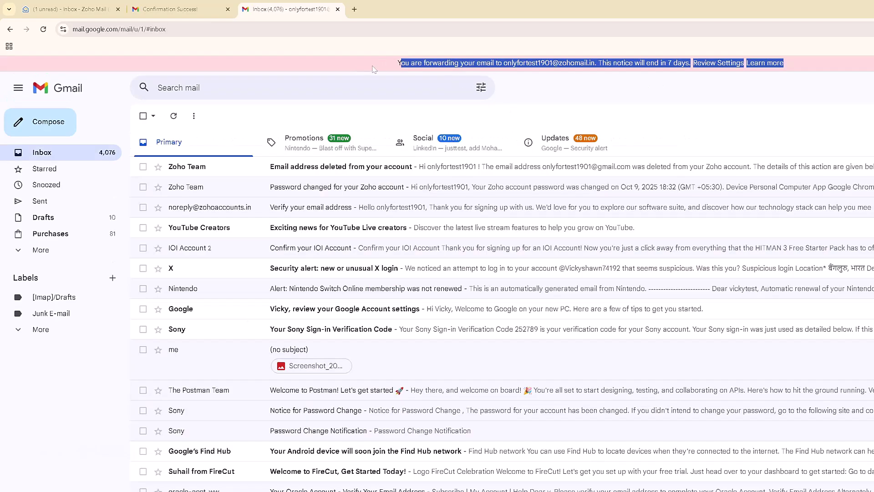
pyautogui.moveTo(397, 63); pyautogui.dragTo(825, 68)
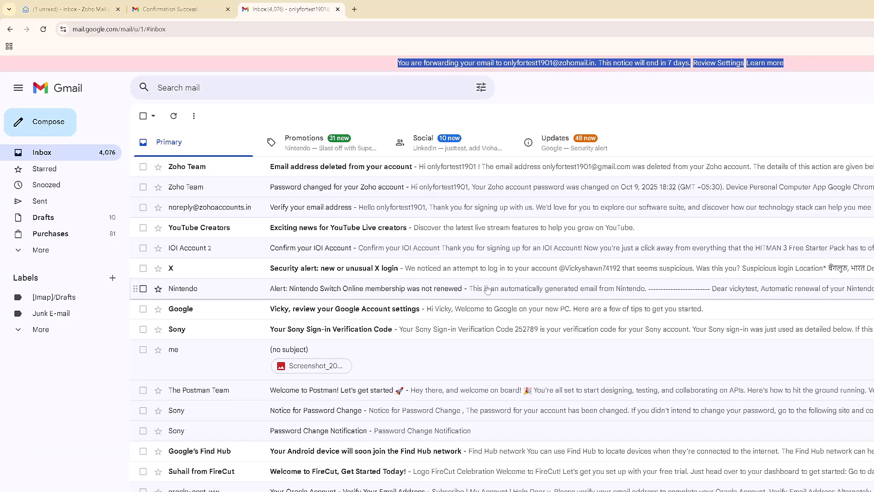
# Close the Confirmation Success tab.
pyautogui.click(78, 8)
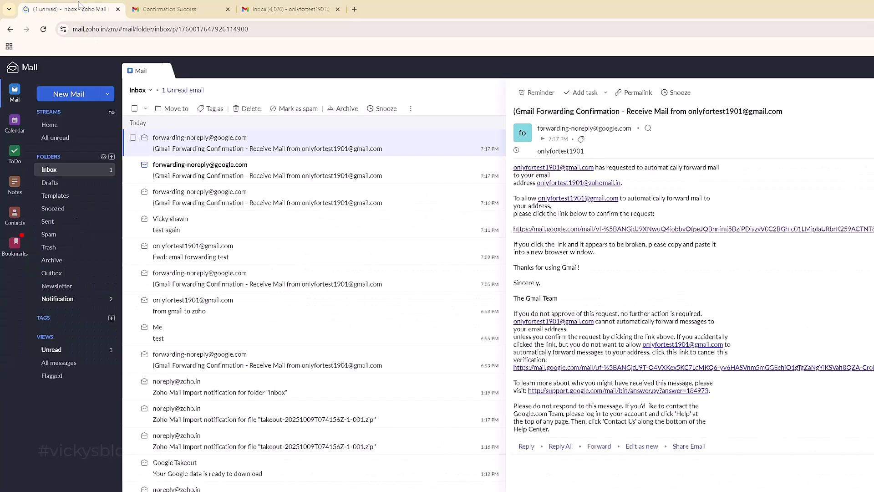
pyautogui.click(150, 7)
pyautogui.click(227, 9)
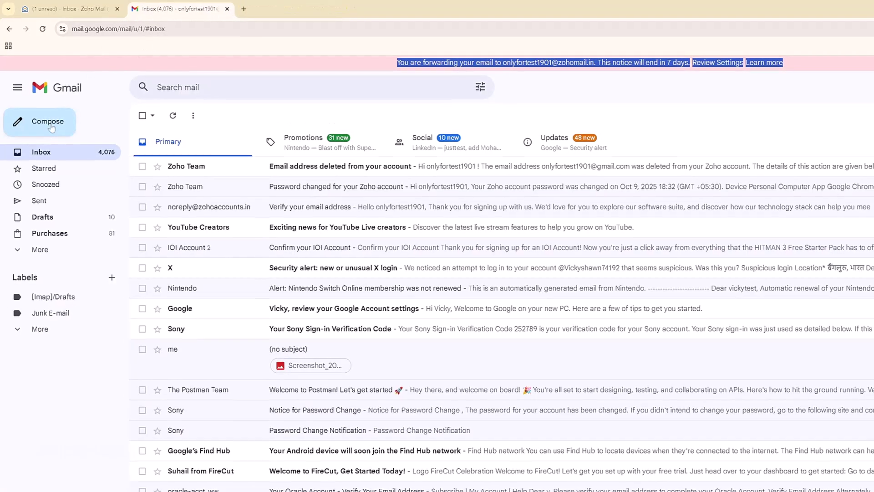
# Start a new email addressed to the account's own address.
pyautogui.press('c')
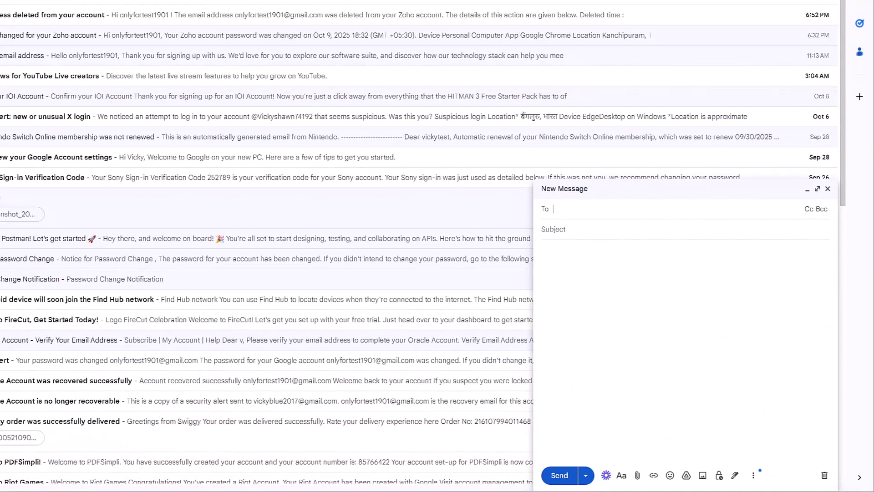
pyautogui.write('only')
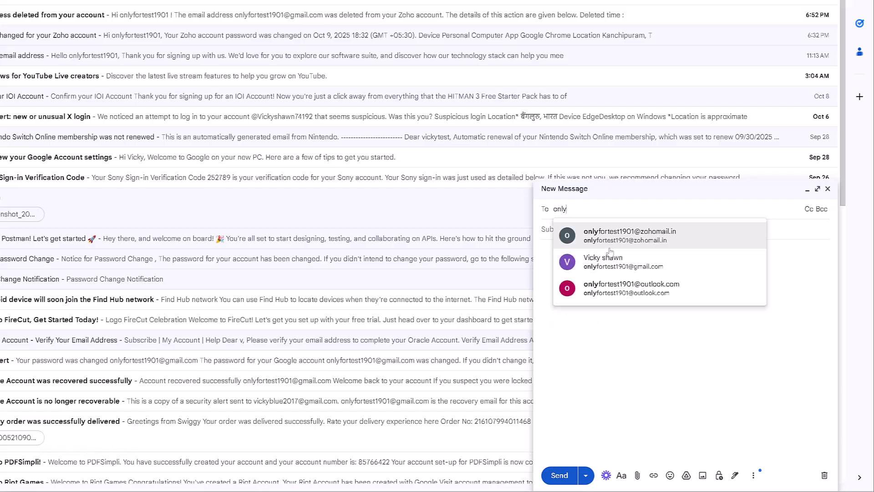
pyautogui.press('Down')
pyautogui.press('Down')
pyautogui.press('Up')
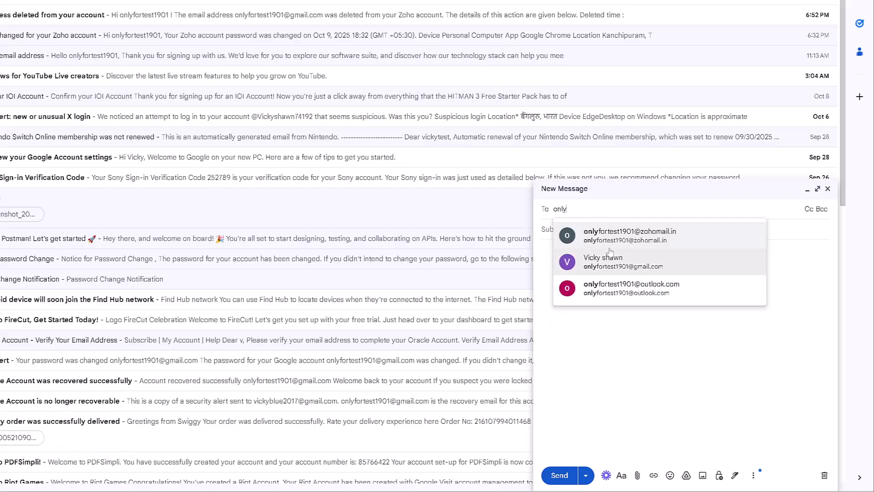
pyautogui.press('Return')
# Enter the subject 'Test Zoho Email from Gmail !' and send the email.
pyautogui.press('Tab')
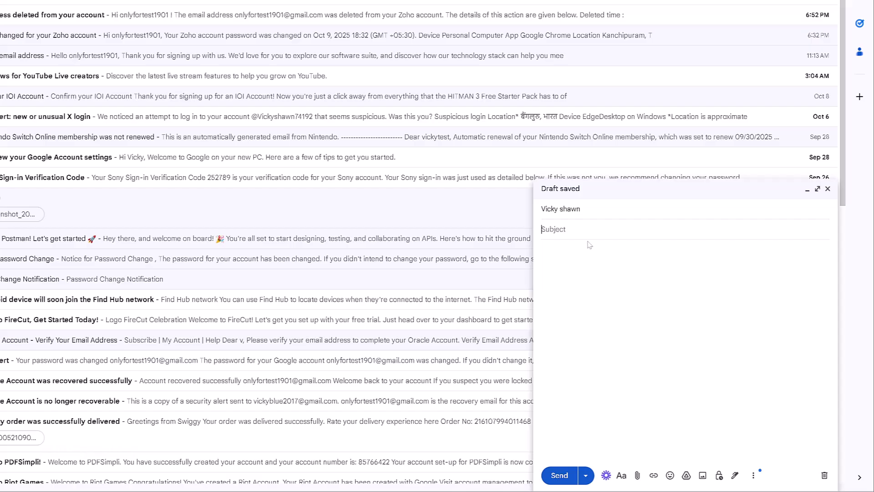
pyautogui.write('Test Zoho EMi')
pyautogui.press('BackSpace')
pyautogui.press('BackSpace')
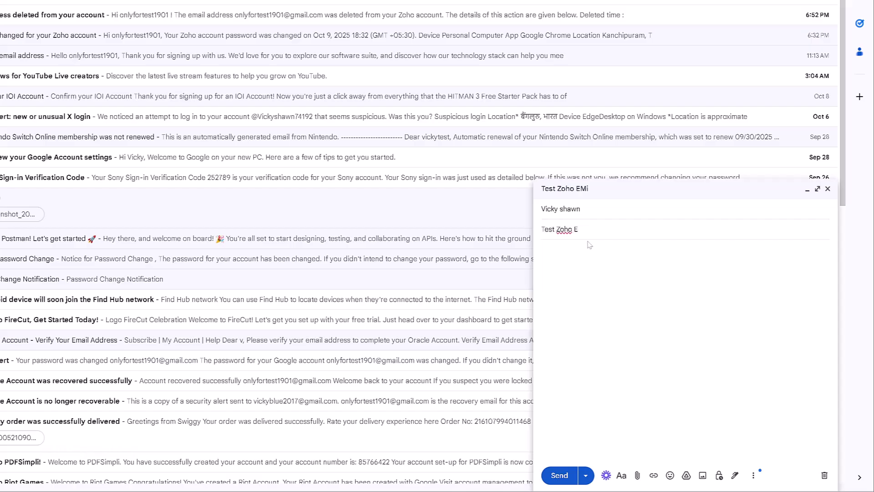
pyautogui.write('mail from Gmail !')
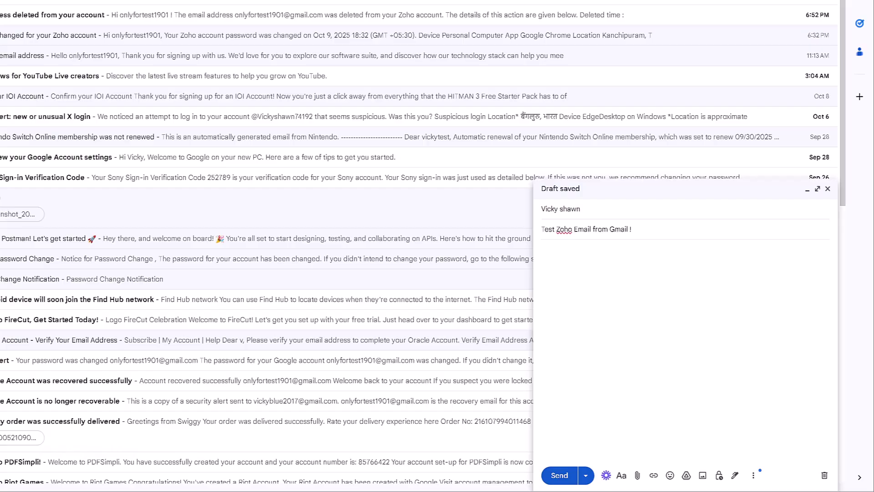
pyautogui.click(560, 475)
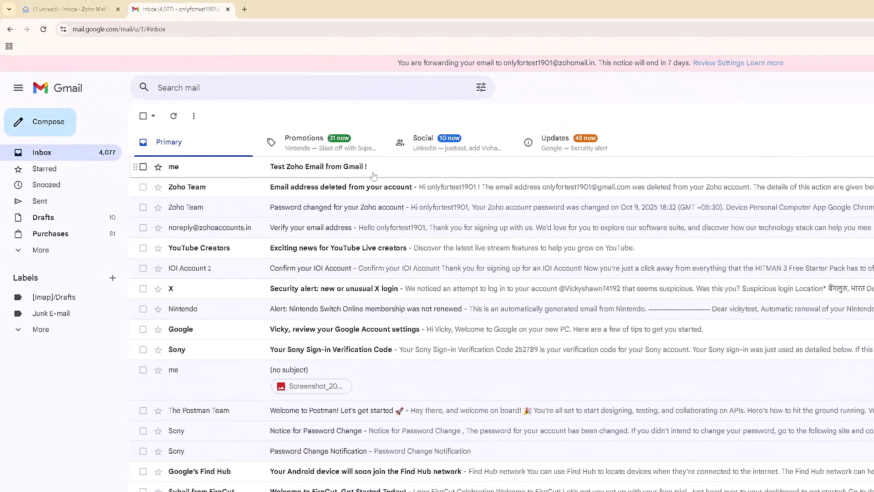
# Refresh the Zoho inbox via the folder list and Drafts, then open 'Test Zoho Email from Gmail !'.
pyautogui.click(94, 5)
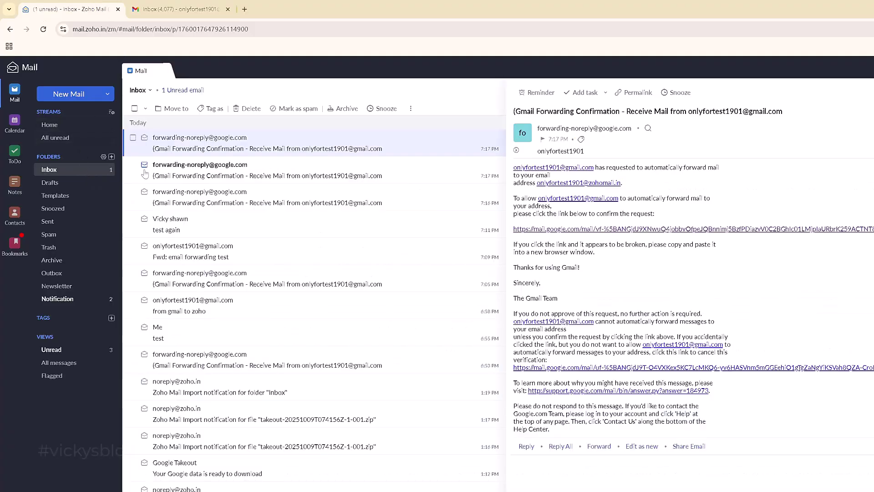
pyautogui.click(137, 91)
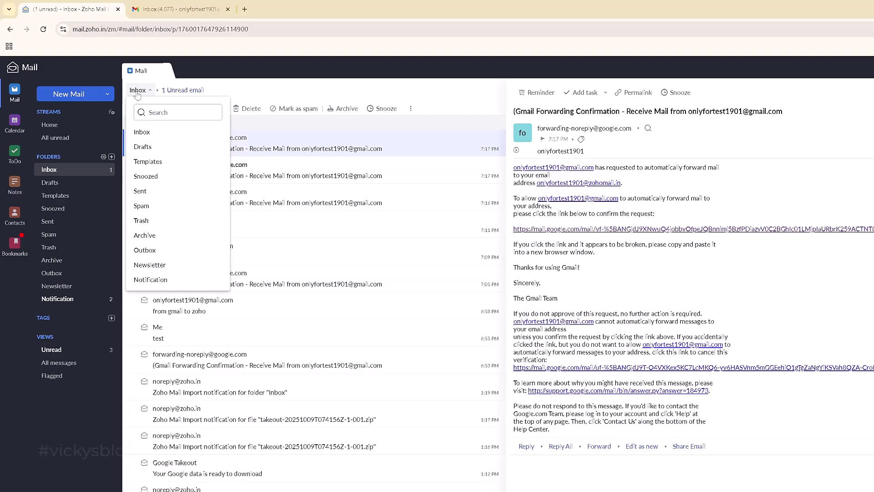
pyautogui.click(147, 134)
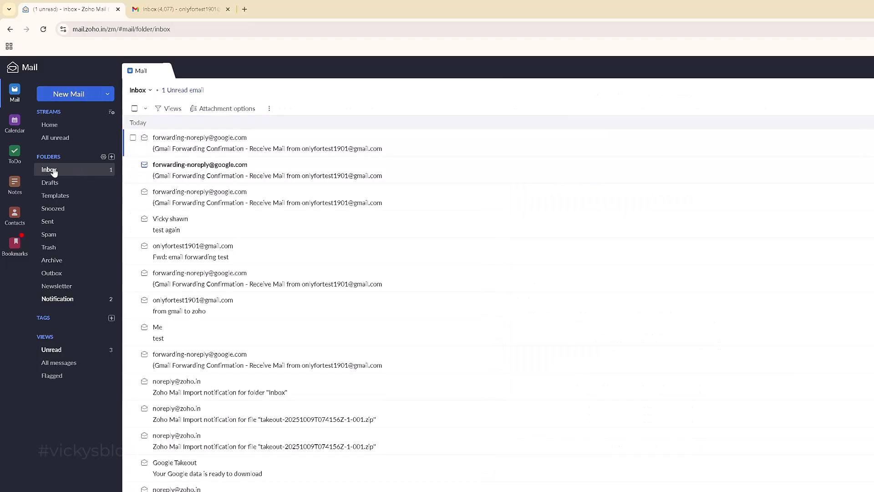
pyautogui.click(63, 182)
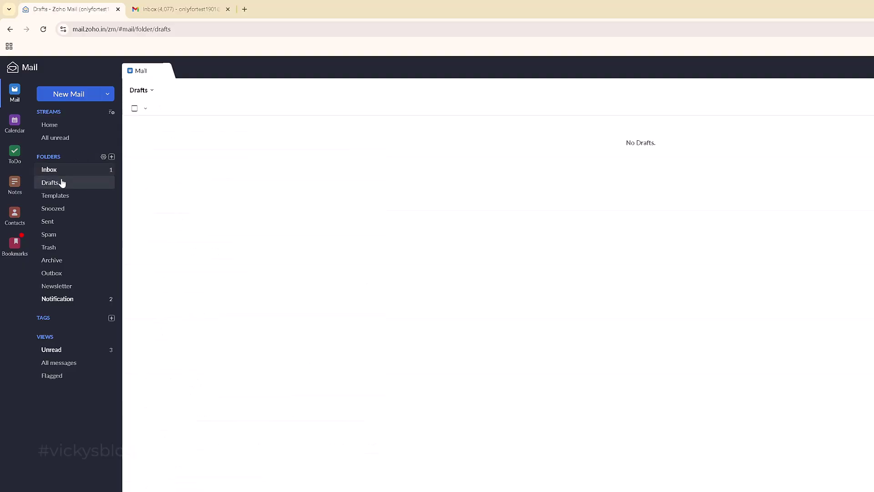
pyautogui.click(61, 172)
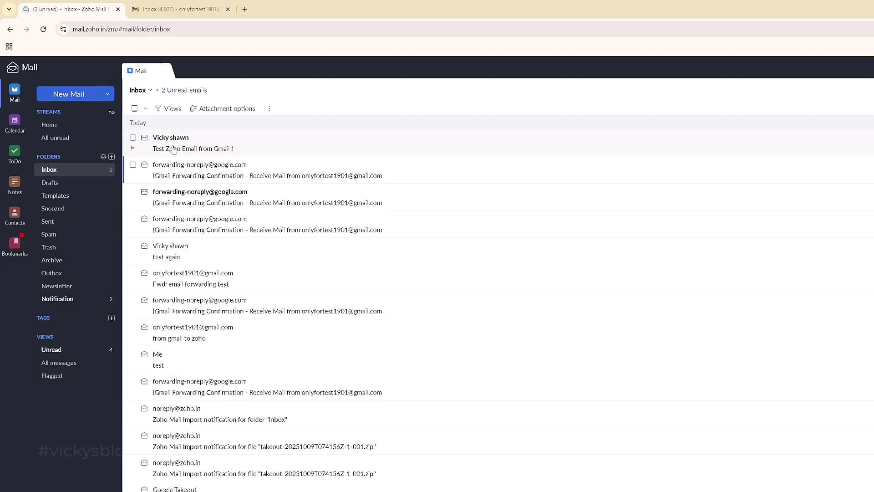
pyautogui.click(197, 152)
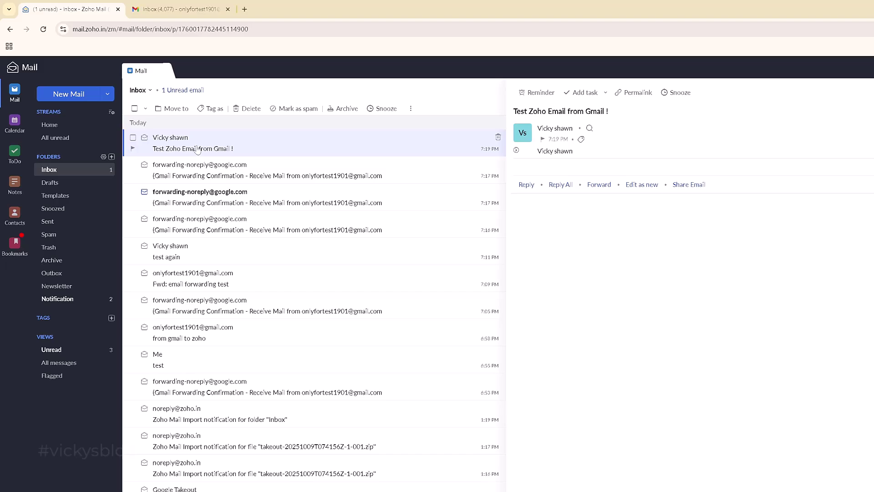
pyautogui.moveTo(609, 111); pyautogui.dragTo(507, 113)
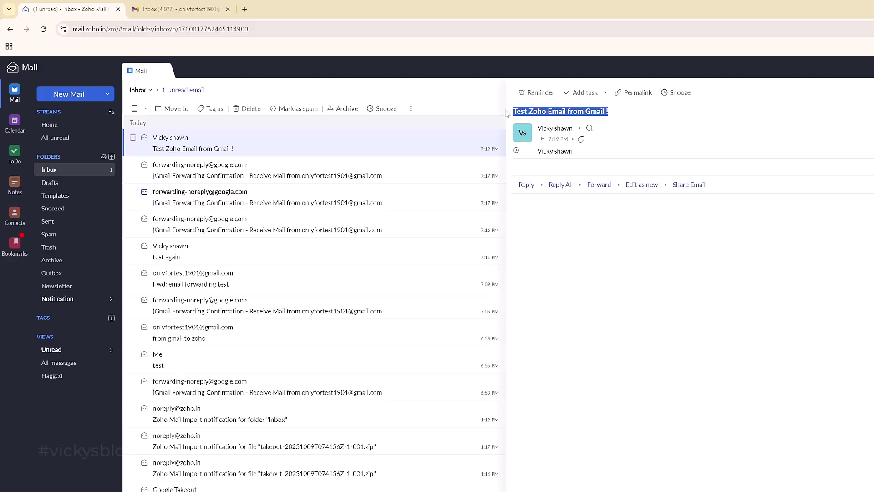
# Open the 'Test Zoho Email from Gmail !' message in Gmail.
pyautogui.click(180, 9)
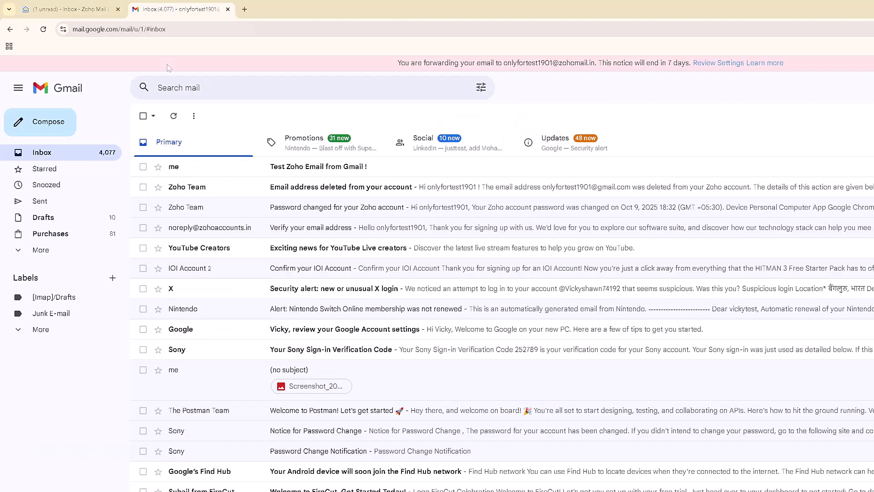
pyautogui.click(345, 165)
pyautogui.click(70, 8)
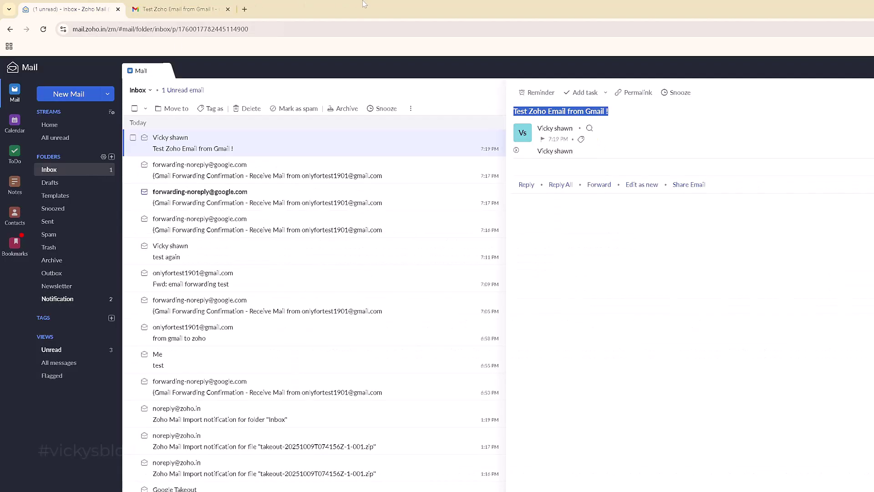
pyautogui.click(147, 4)
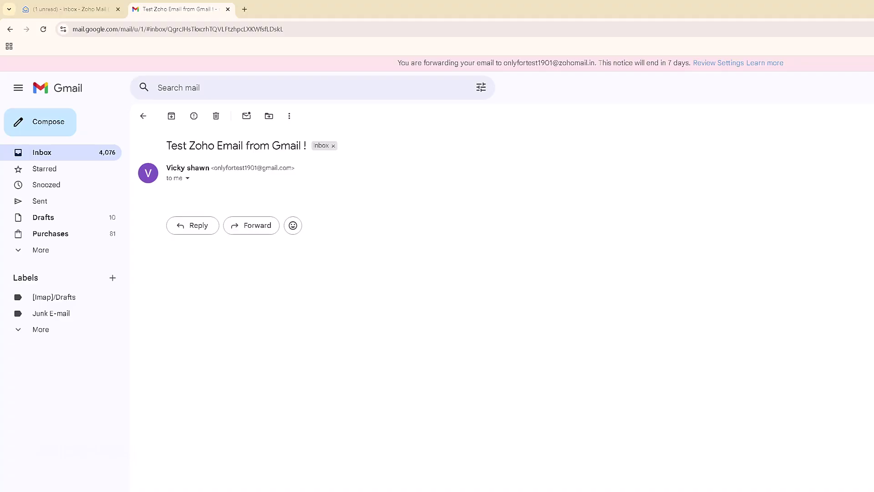
# Forward the message to yourself with the 44 KB PNG image attached and send it.
pyautogui.press('r')
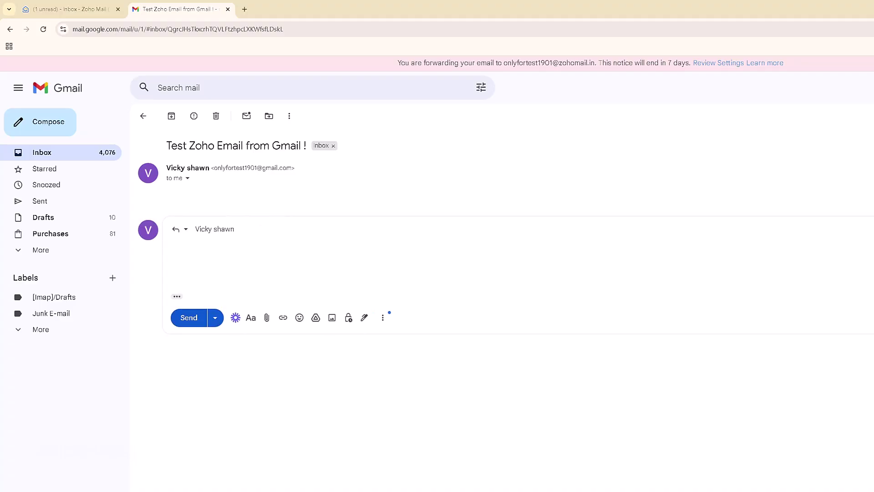
pyautogui.press('f')
pyautogui.click(267, 363)
pyautogui.press('Escape')
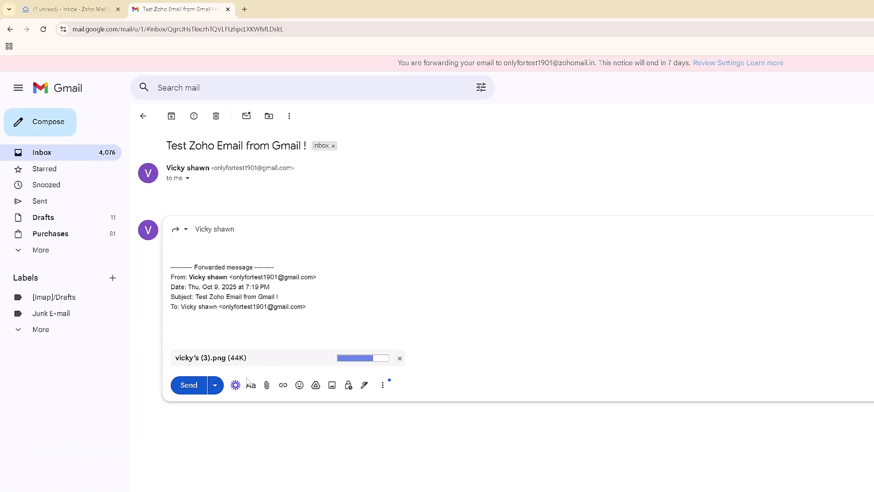
pyautogui.click(189, 385)
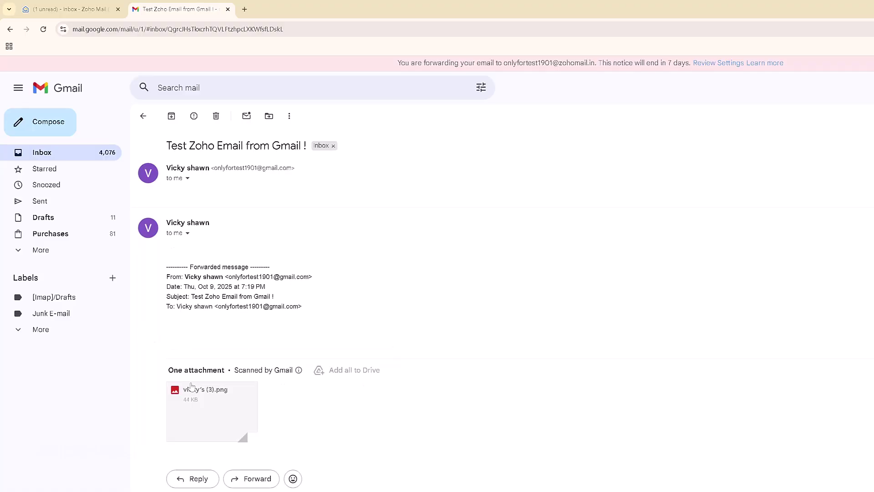
pyautogui.click(69, 6)
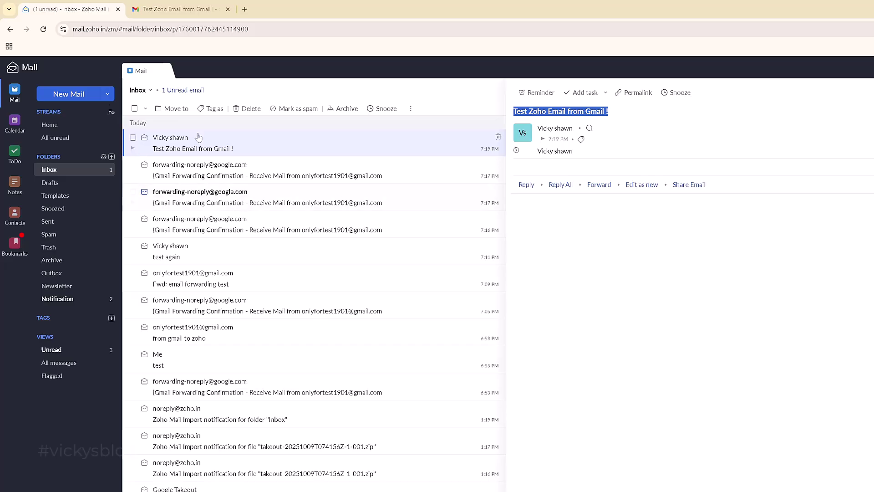
# Reload the Zoho Mail inbox so the newly forwarded test email appears.
pyautogui.click(59, 124)
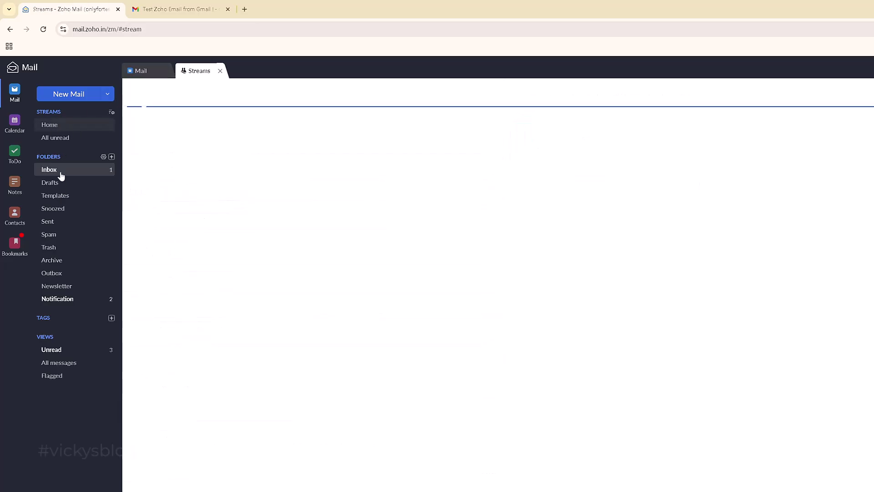
pyautogui.click(60, 172)
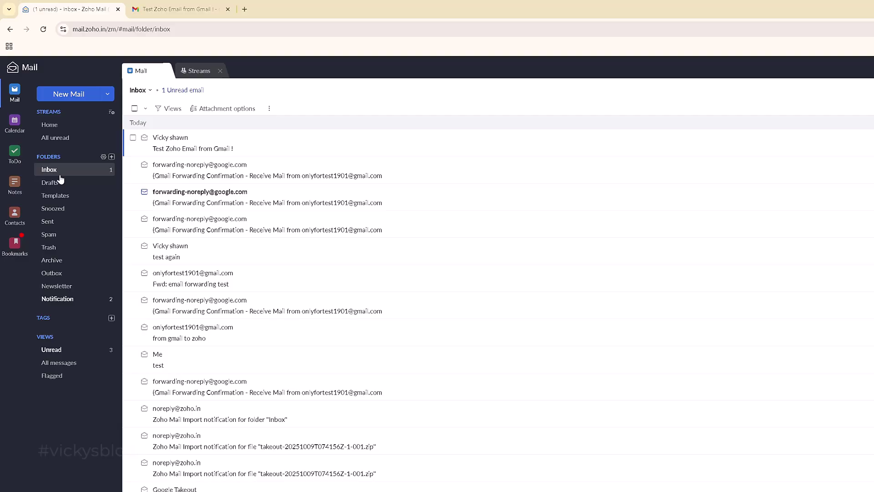
pyautogui.click(172, 145)
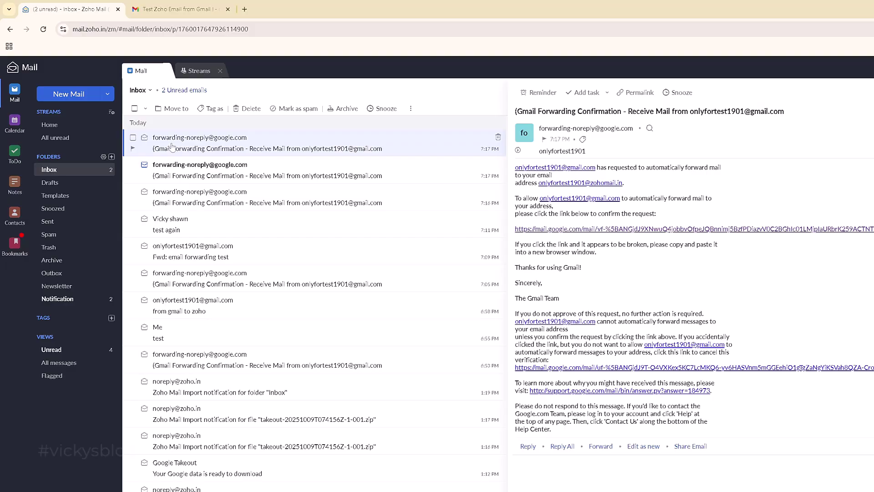
pyautogui.click(138, 90)
pyautogui.click(63, 175)
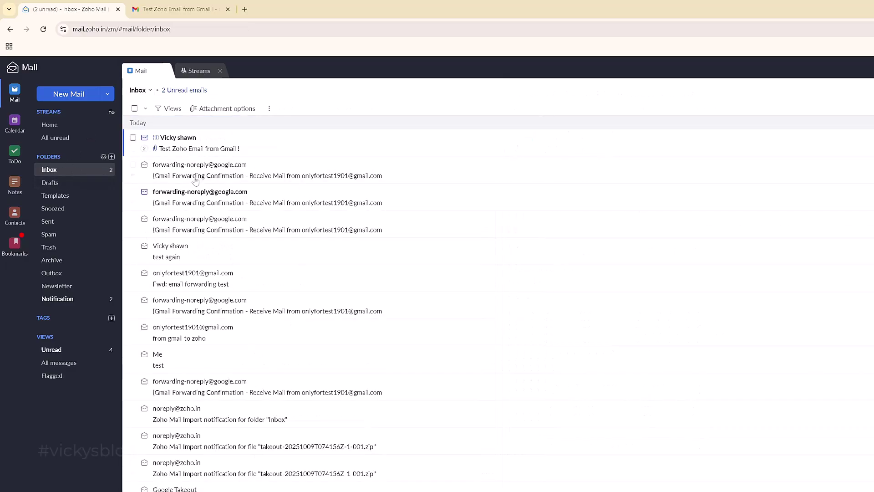
# Open the forwarded email, preview its 43.6 KB PNG attachment, and return to the inbox list.
pyautogui.click(192, 147)
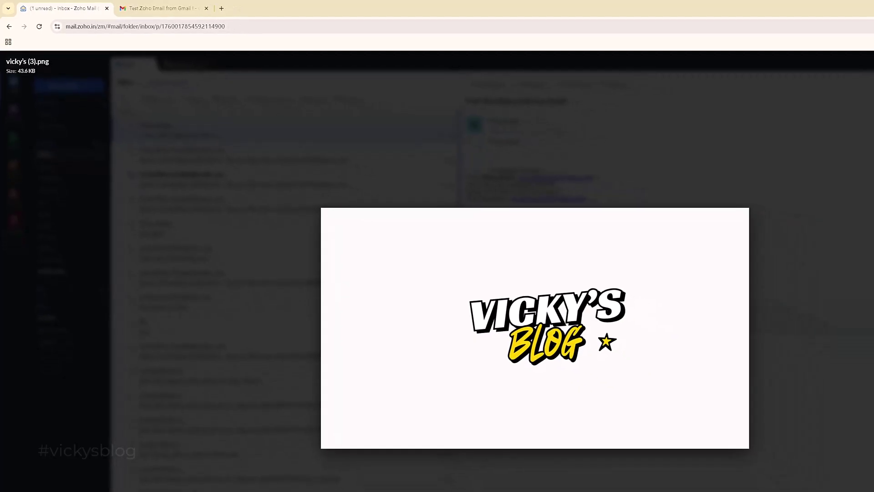
pyautogui.press('Escape')
pyautogui.click(124, 66)
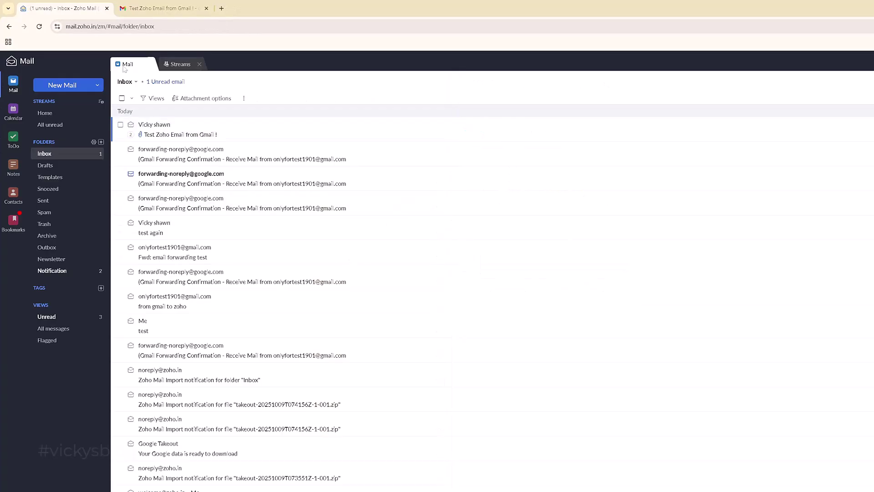